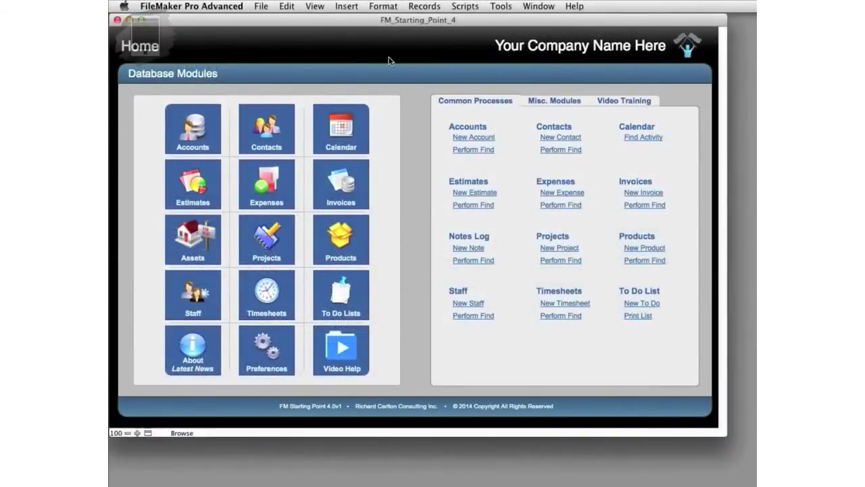
In the Contacts module, permanently delete the single sample contact record.
click(294, 129)
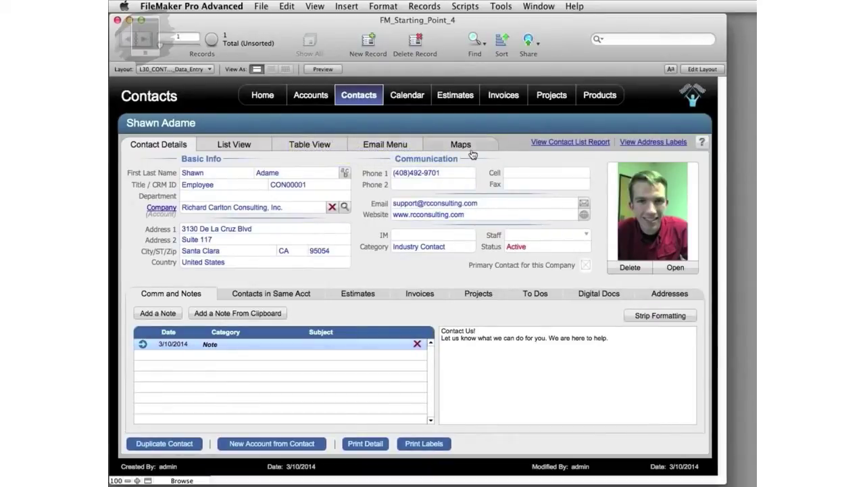
click(425, 7)
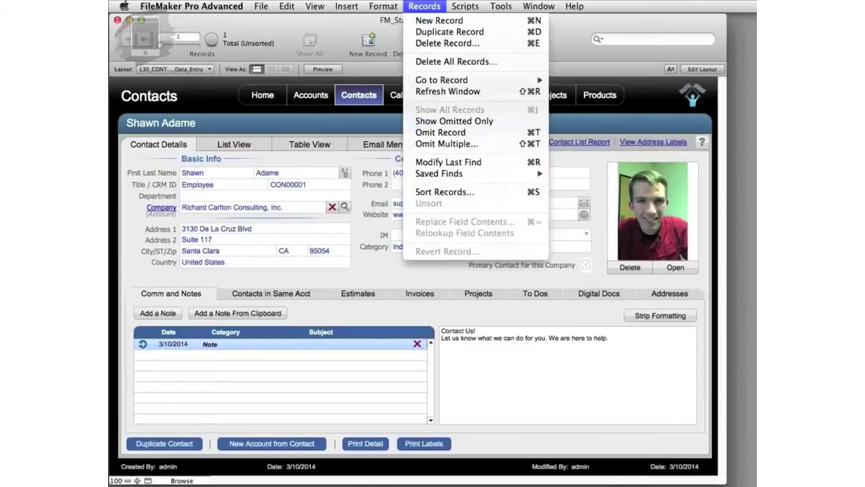
click(432, 43)
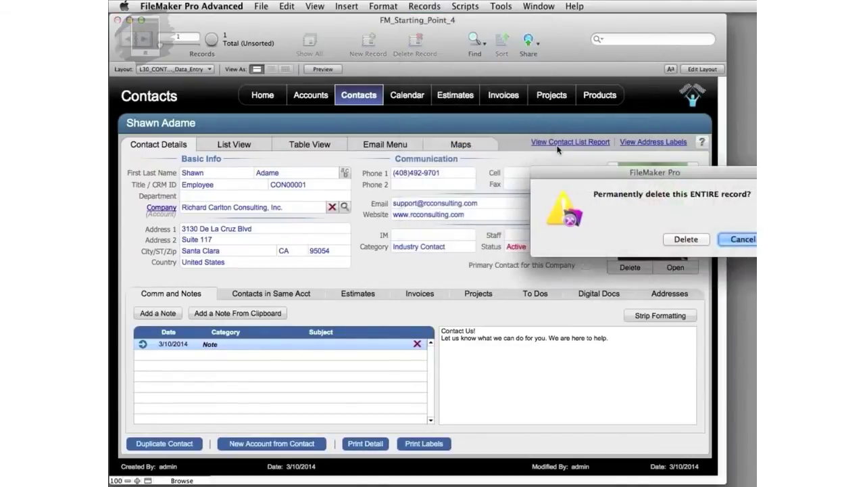
click(685, 238)
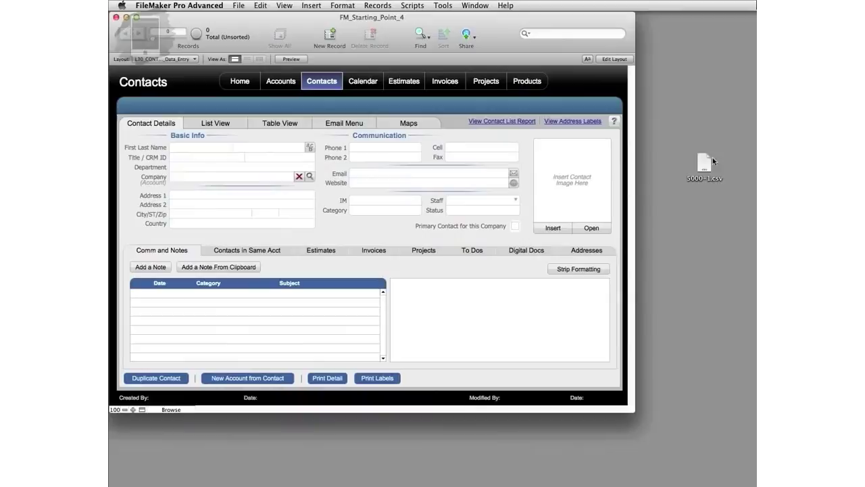
drag(713, 161, 701, 198)
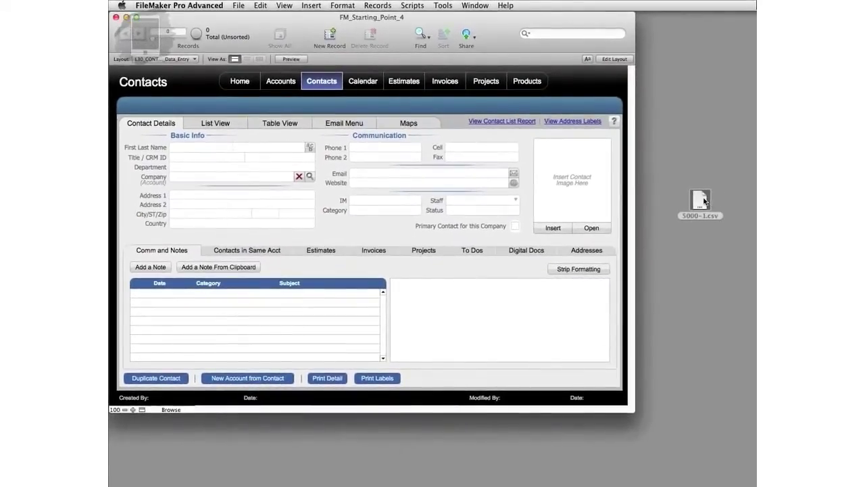
drag(702, 201, 701, 197)
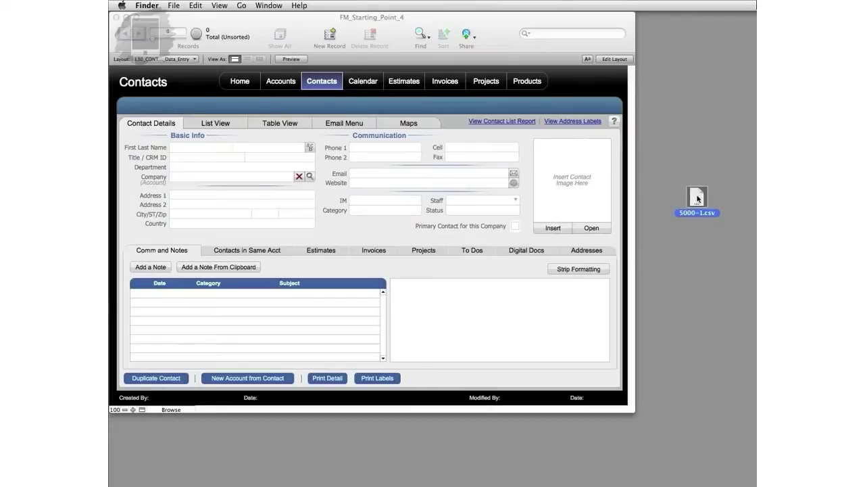
double_click(699, 198)
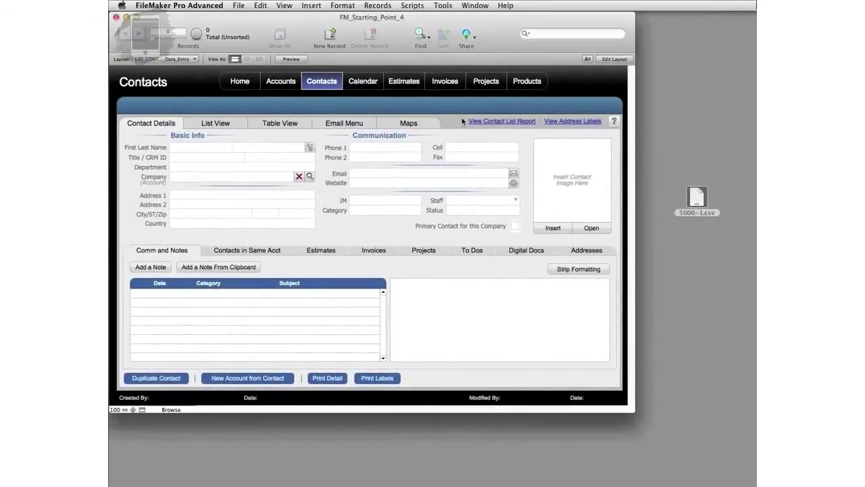
click(454, 126)
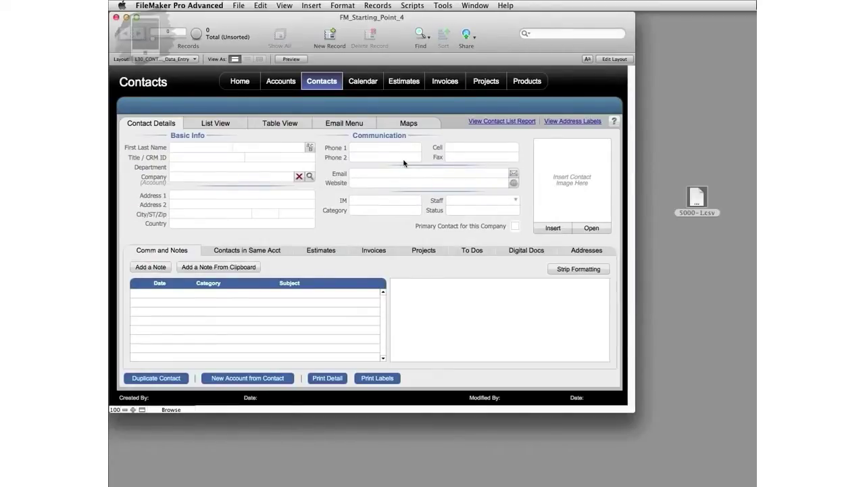
Import records from the file 5000-1.csv on the Desktop.
click(240, 6)
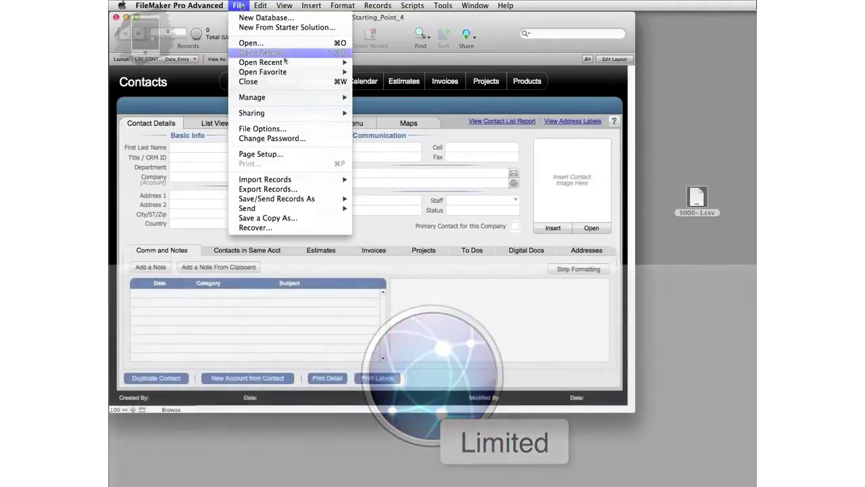
mouse_move(305, 179)
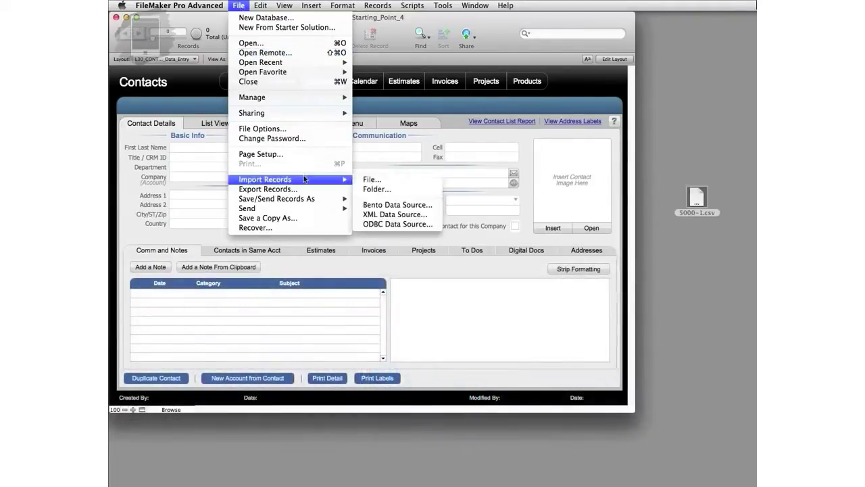
click(398, 184)
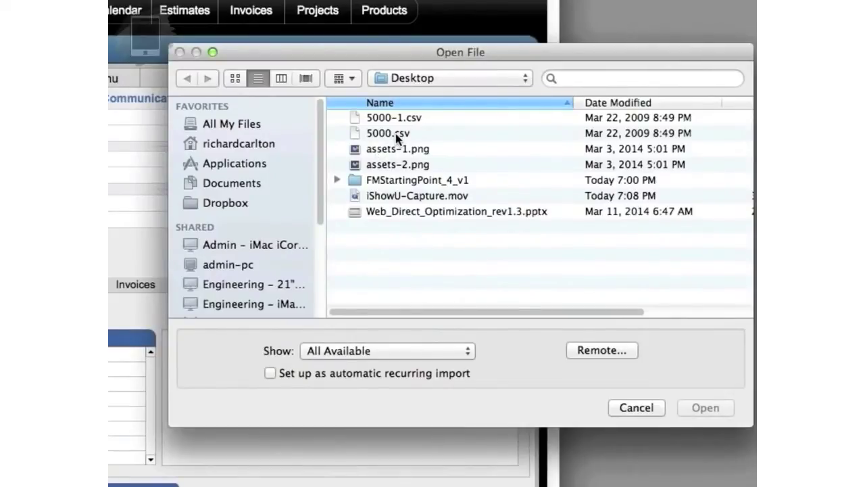
click(396, 133)
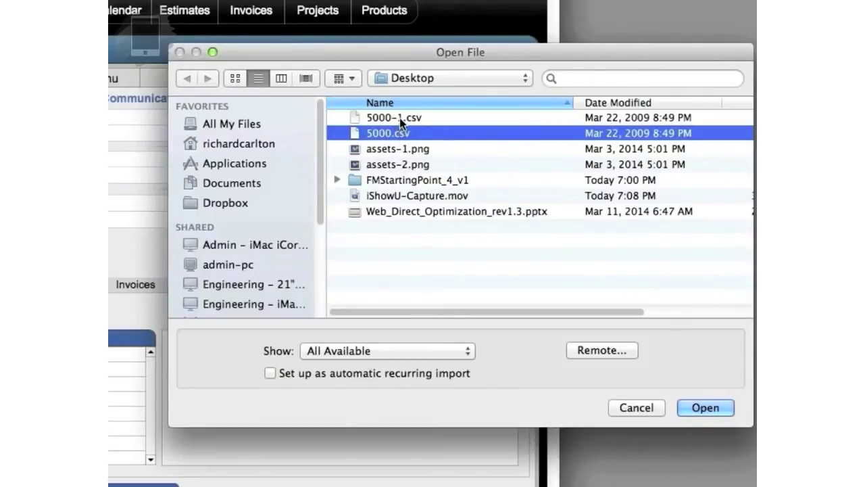
click(399, 118)
click(692, 409)
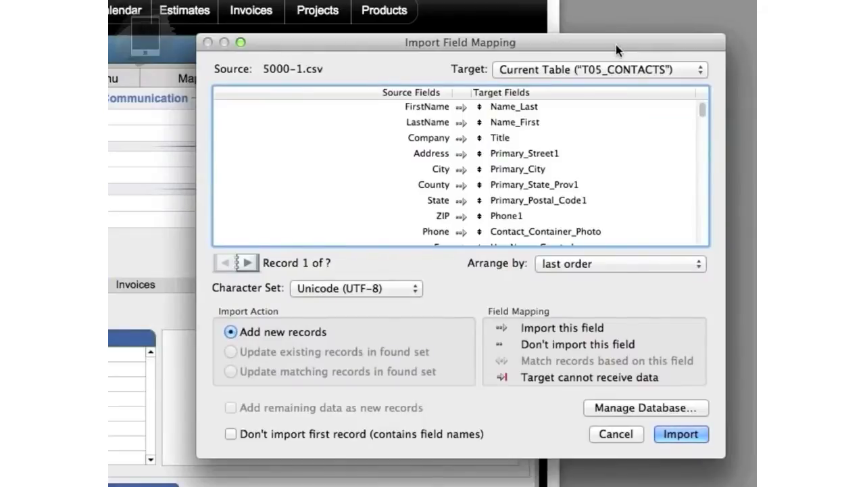
Enlarge the mapping window and preview several sample records from the CSV.
drag(616, 44, 547, 51)
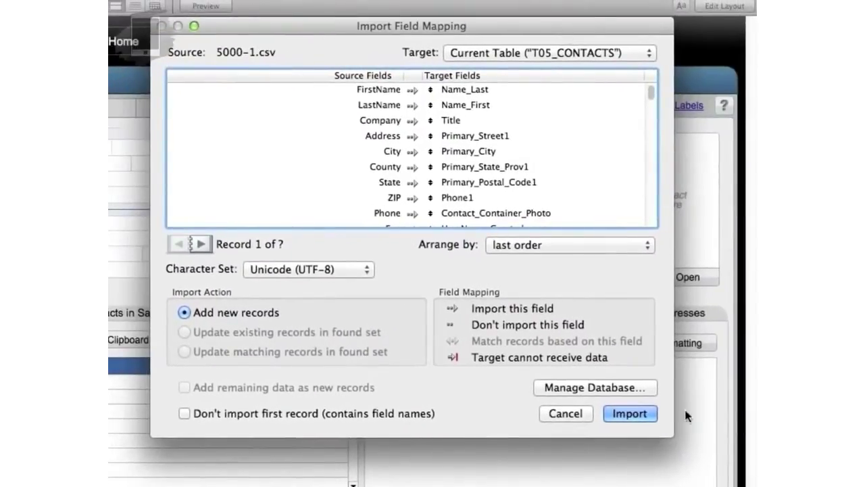
drag(669, 438, 717, 486)
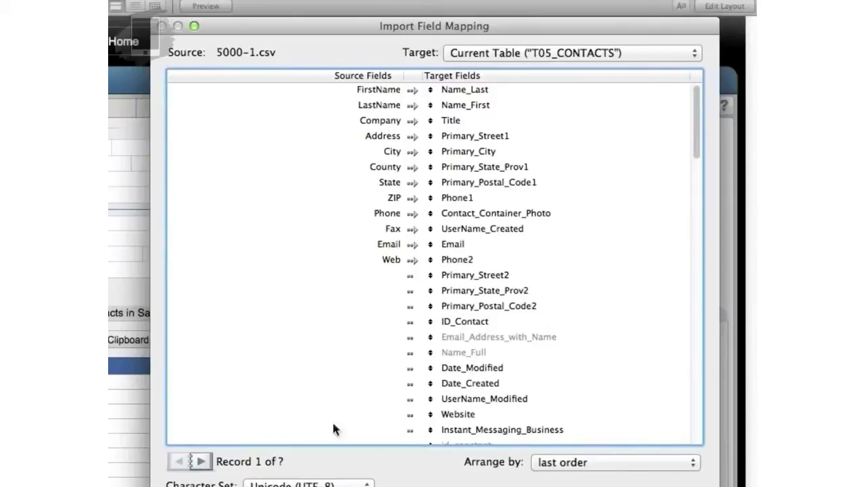
click(202, 461)
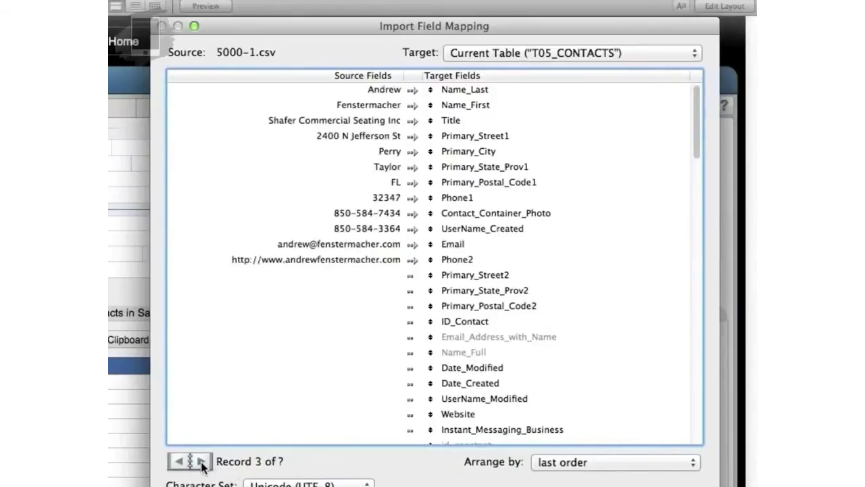
click(201, 461)
click(202, 461)
click(202, 461)
click(201, 461)
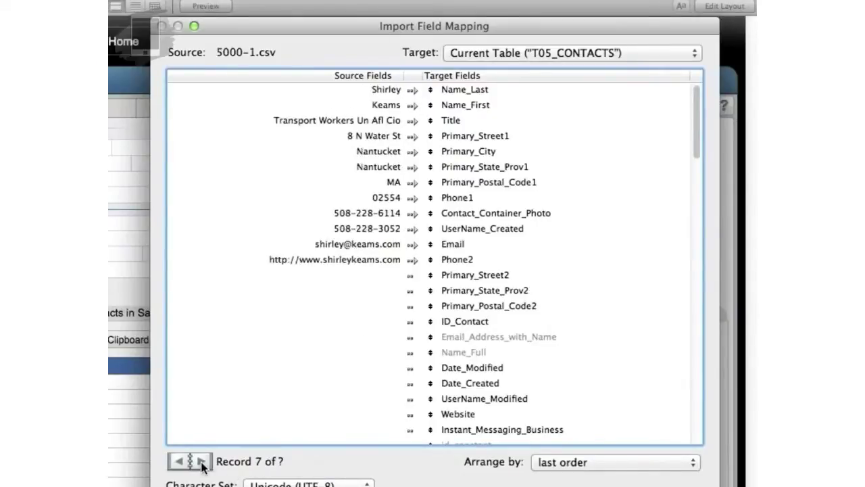
click(201, 461)
click(202, 461)
click(201, 461)
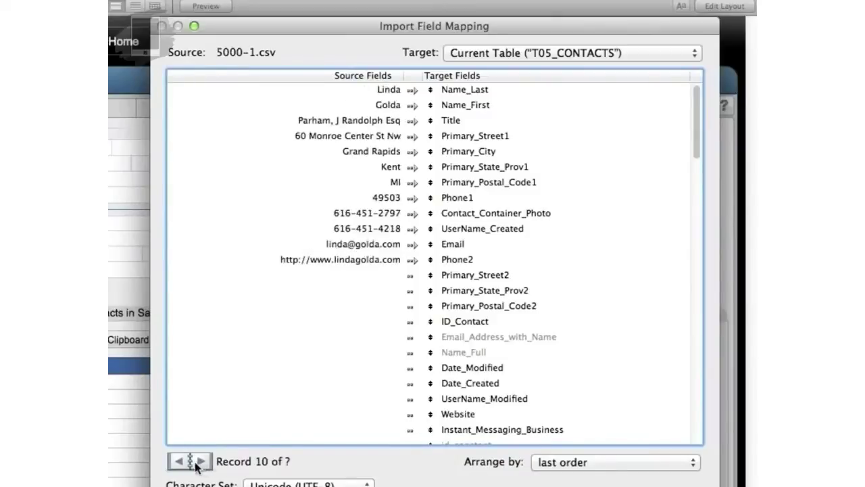
Step the preview back to Record 1, the header row of field names.
click(183, 460)
click(182, 461)
click(183, 461)
click(182, 461)
click(183, 461)
click(182, 461)
click(183, 461)
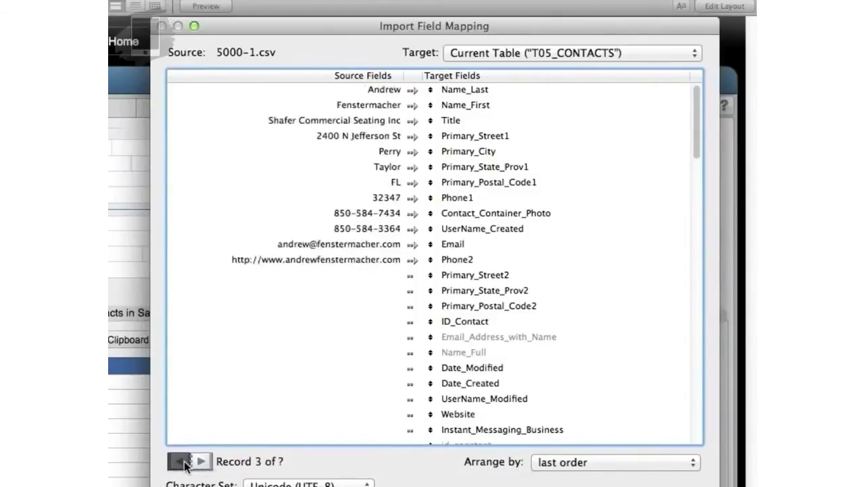
click(183, 461)
click(183, 461)
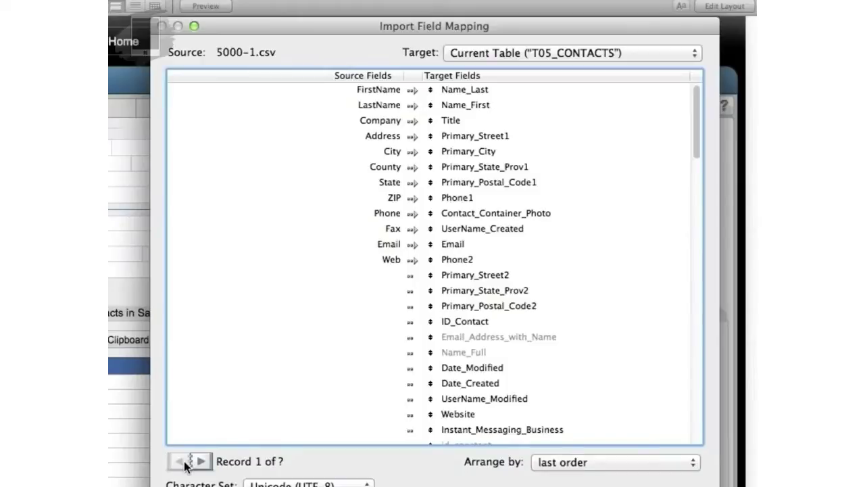
click(200, 461)
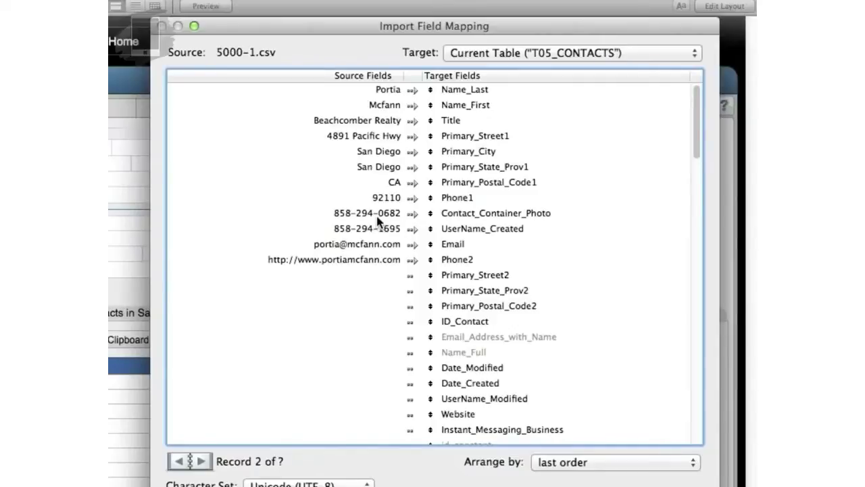
click(202, 461)
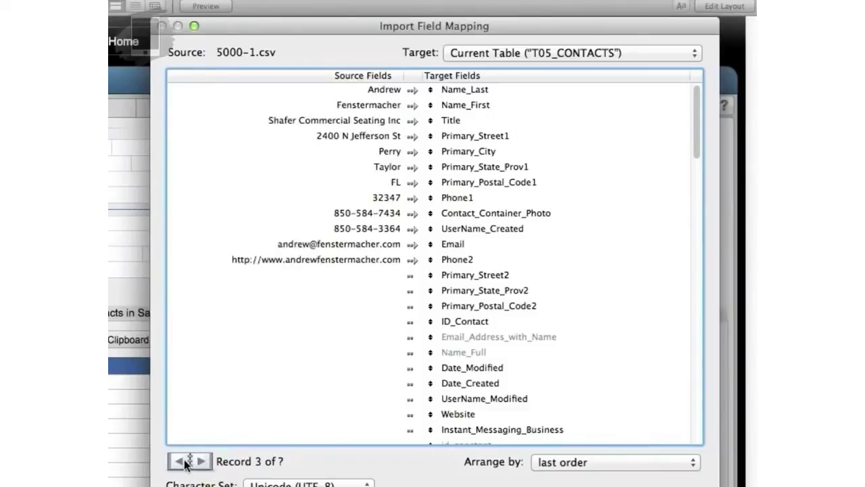
click(183, 461)
click(184, 461)
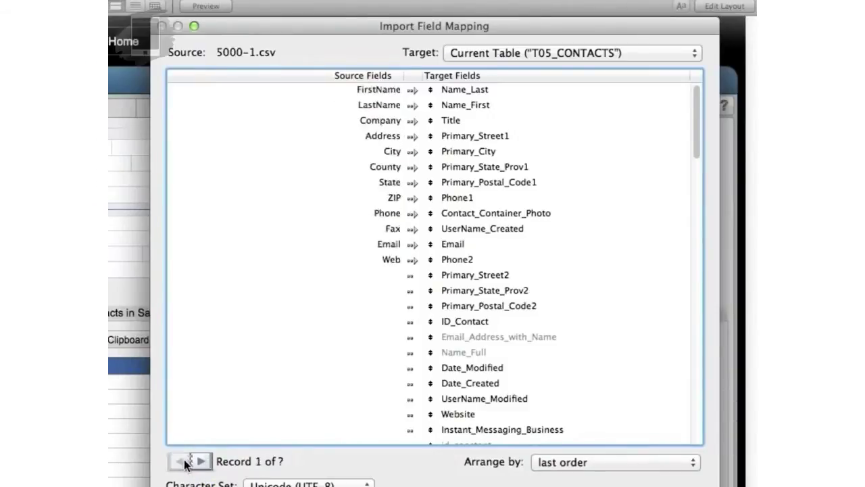
Pair FirstName with Name_First and LastName with Name_Last.
click(467, 106)
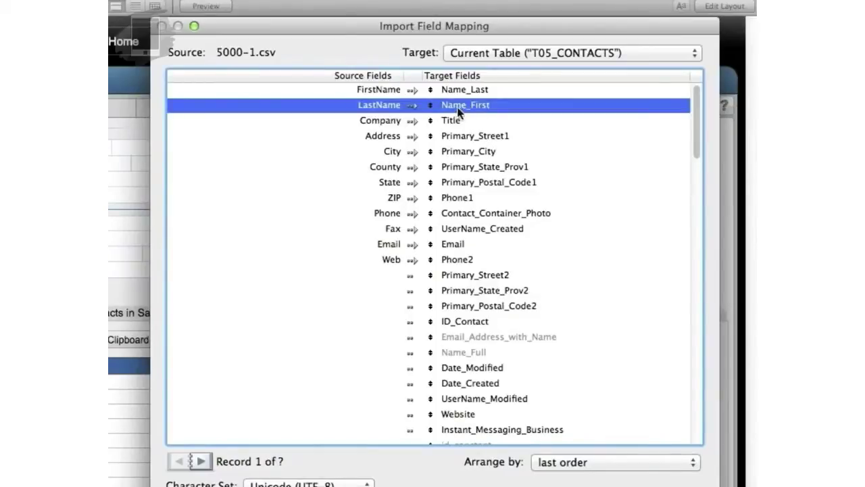
mouse_move(431, 109)
mouse_down()
mouse_move(434, 121)
mouse_move(436, 103)
mouse_up()
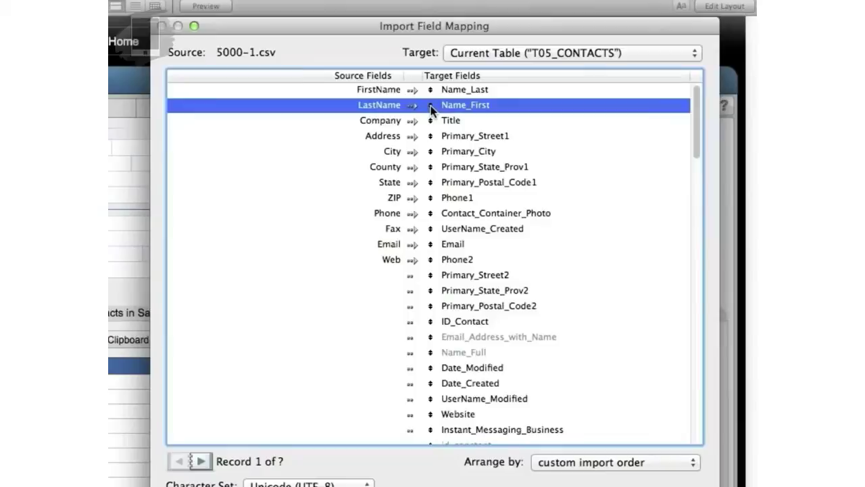
drag(431, 106, 431, 93)
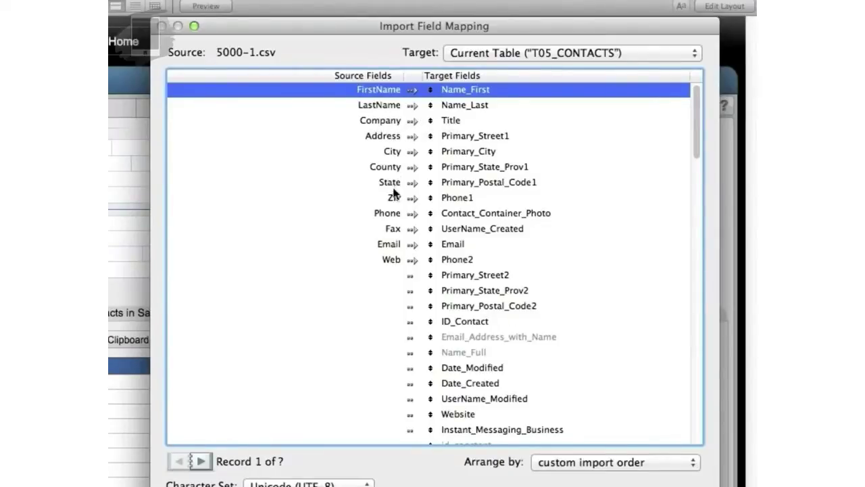
Map Phone to Phone1 and ZIP to Primary_Postal_Code1.
click(471, 138)
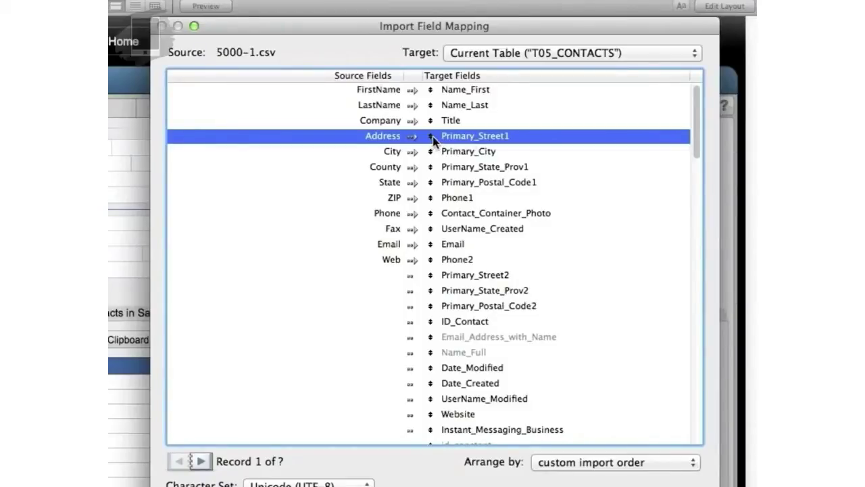
click(430, 197)
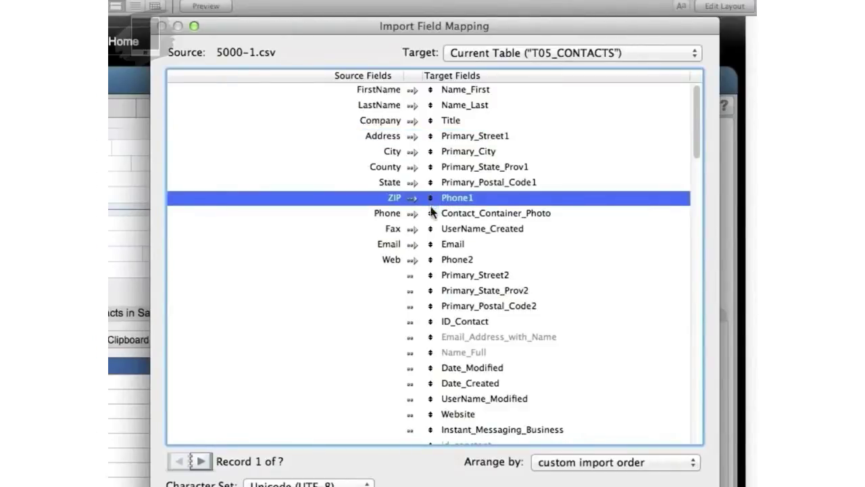
drag(431, 197, 430, 214)
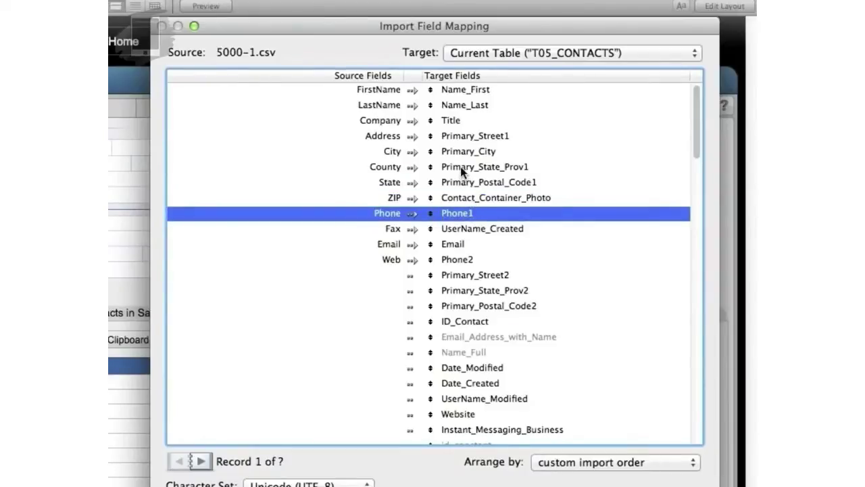
click(432, 153)
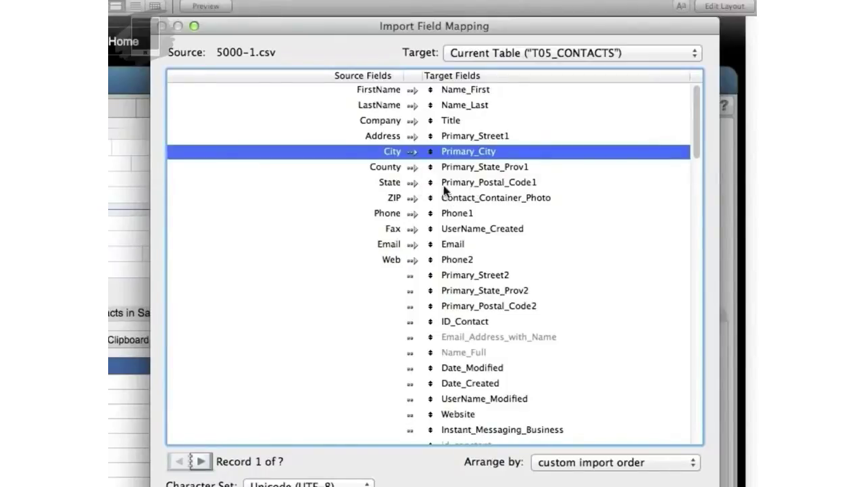
click(449, 167)
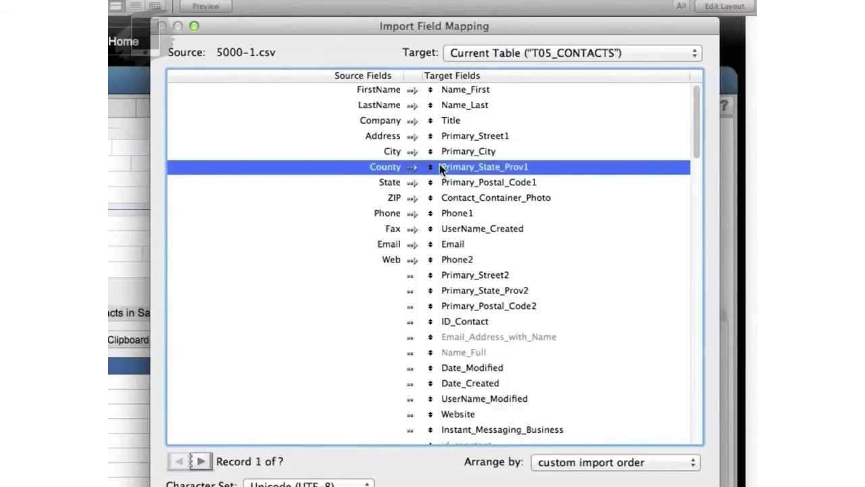
click(432, 181)
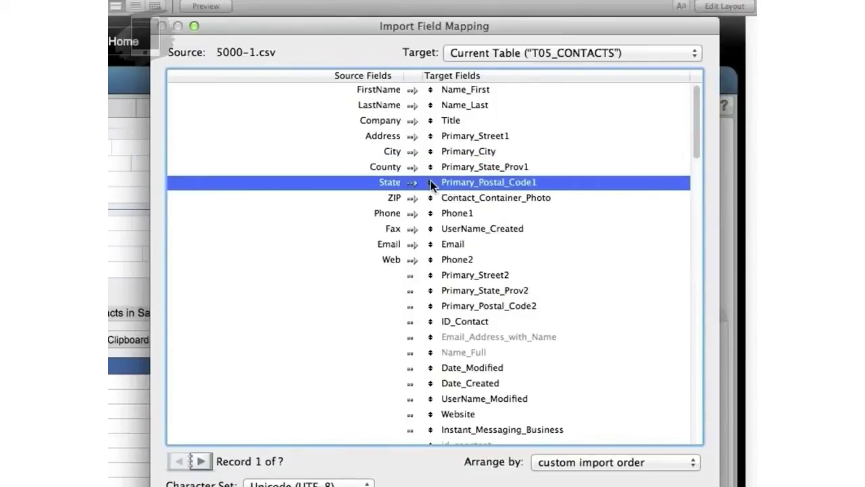
mouse_move(431, 180)
mouse_down()
mouse_move(431, 195)
mouse_move(428, 170)
mouse_move(428, 184)
mouse_up()
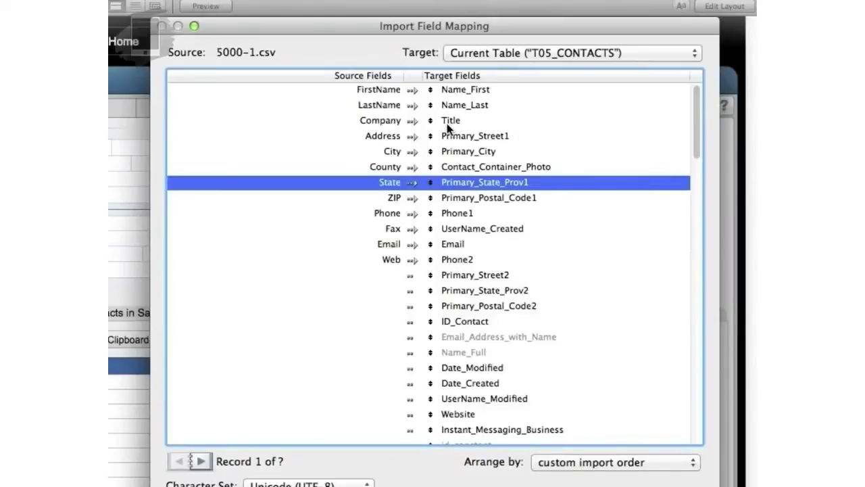
drag(696, 158, 675, 301)
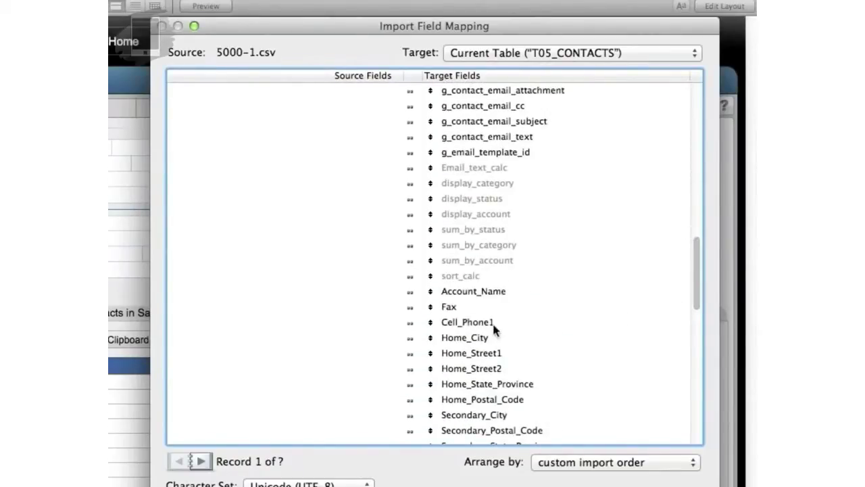
Move the Fax target up the list and place Account_Name opposite Company.
click(431, 308)
drag(431, 307, 432, 228)
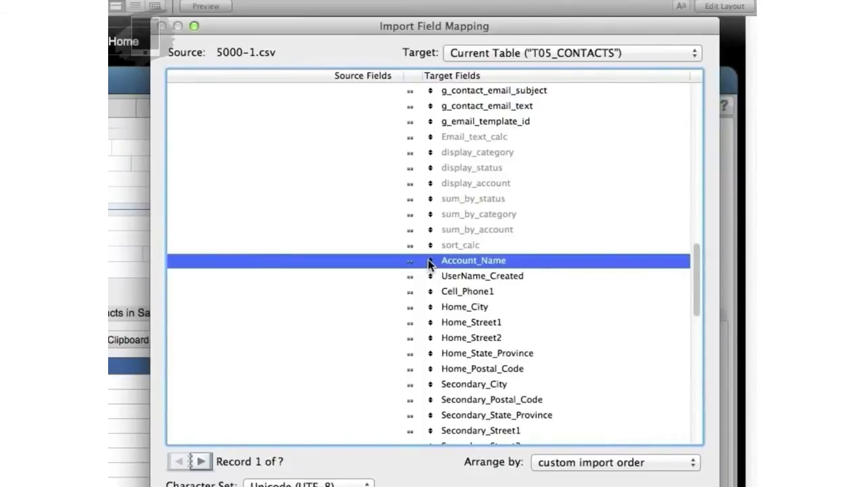
drag(431, 259, 428, 116)
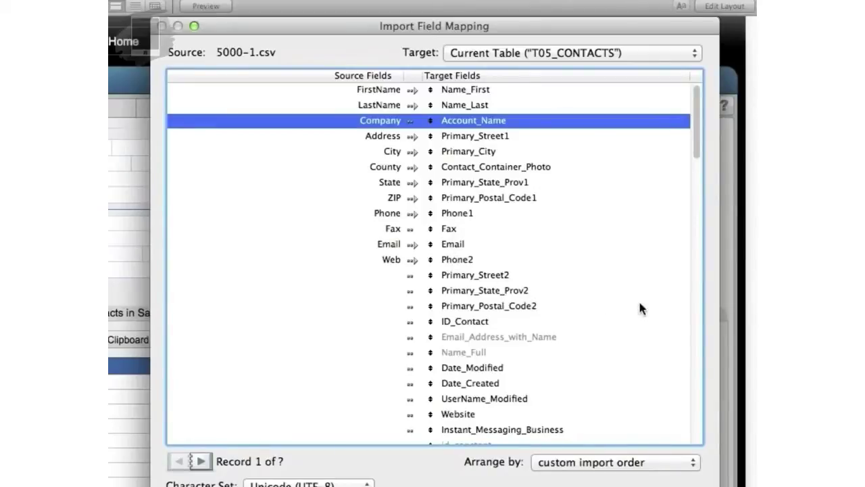
Map Web to Website and turn on importing Fax to Fax and Company to Account_Name.
drag(431, 413, 430, 259)
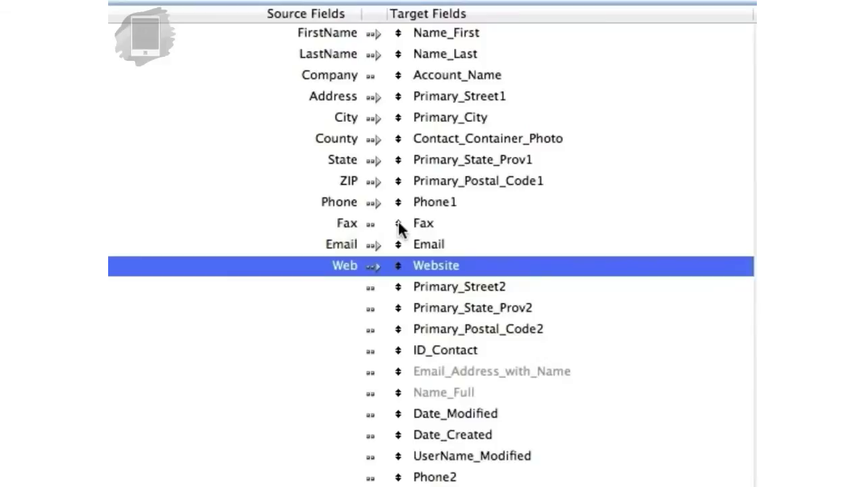
click(372, 224)
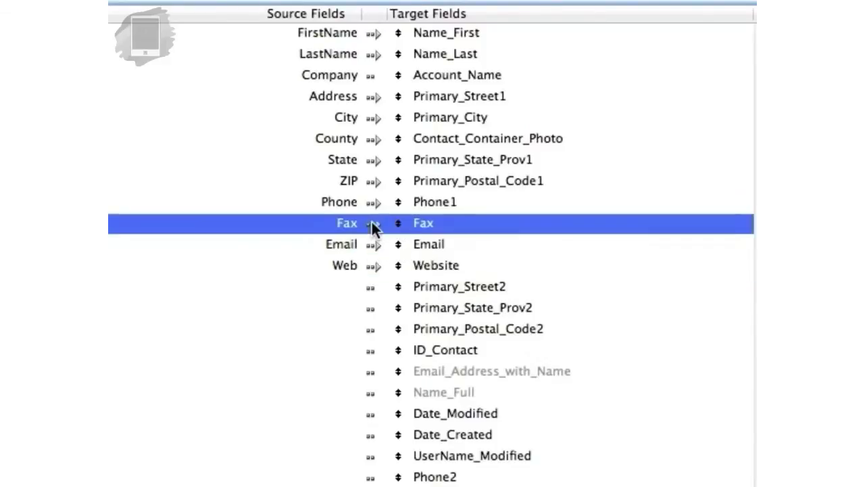
click(369, 78)
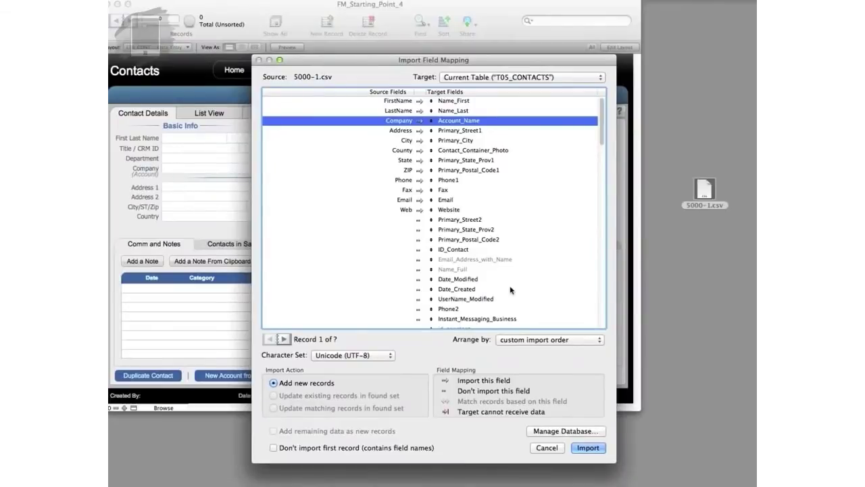
Create a Text field named County in the CON_Contacts table.
click(569, 431)
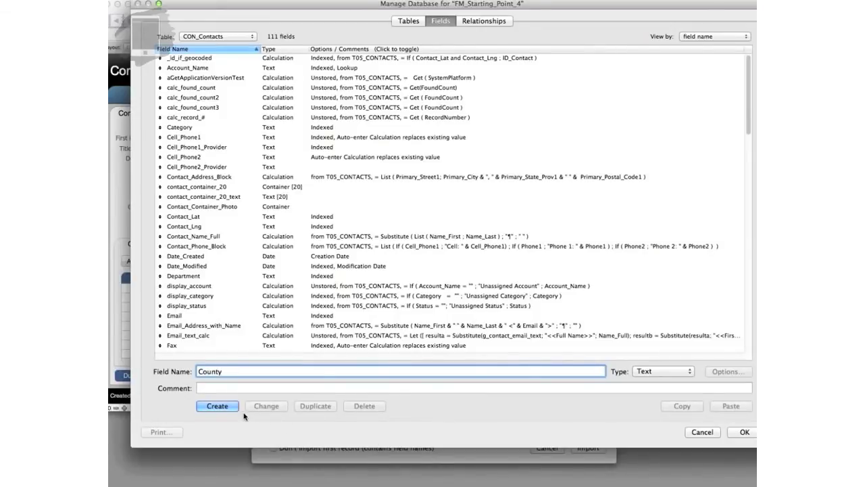
click(217, 406)
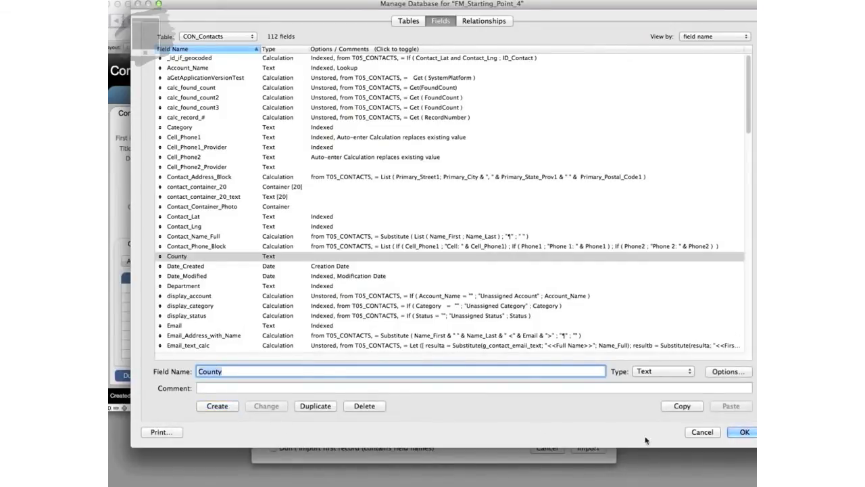
Close Manage Database and line up the County target field with the County source column.
click(741, 432)
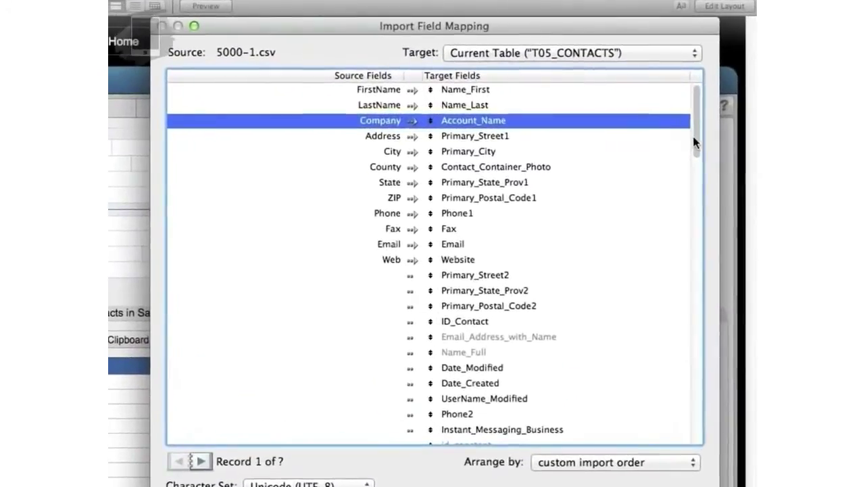
scroll(642, 237, down, 20)
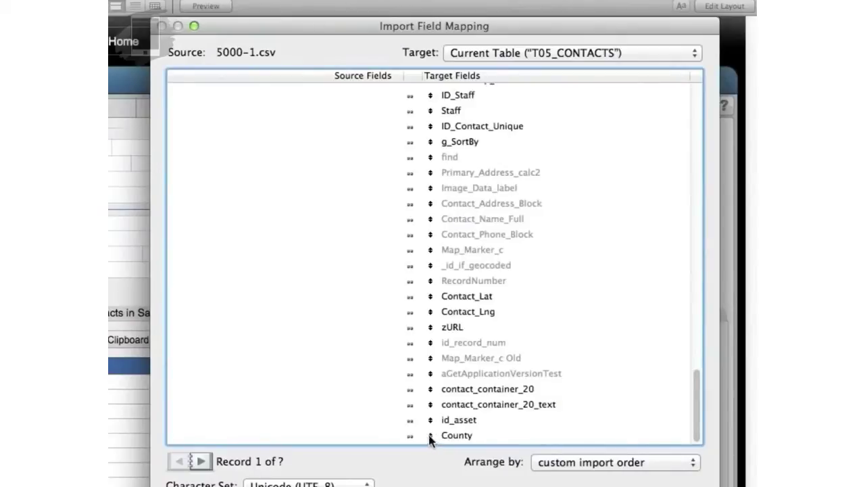
drag(428, 435, 431, 164)
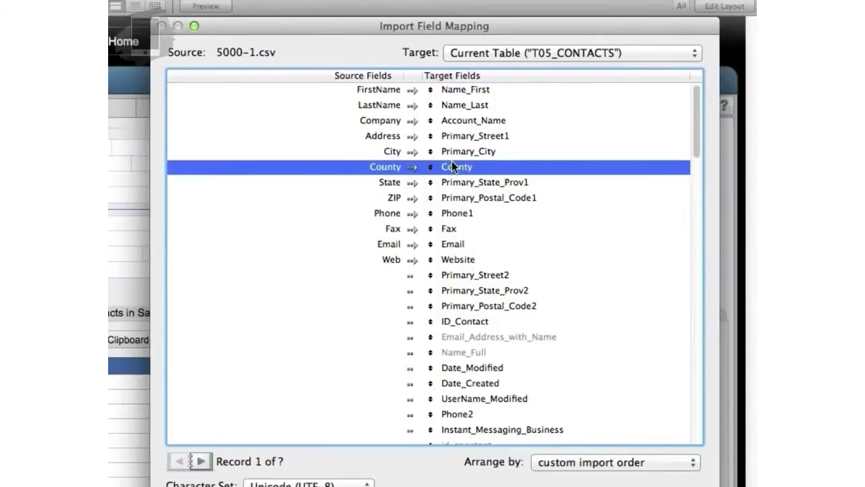
click(340, 482)
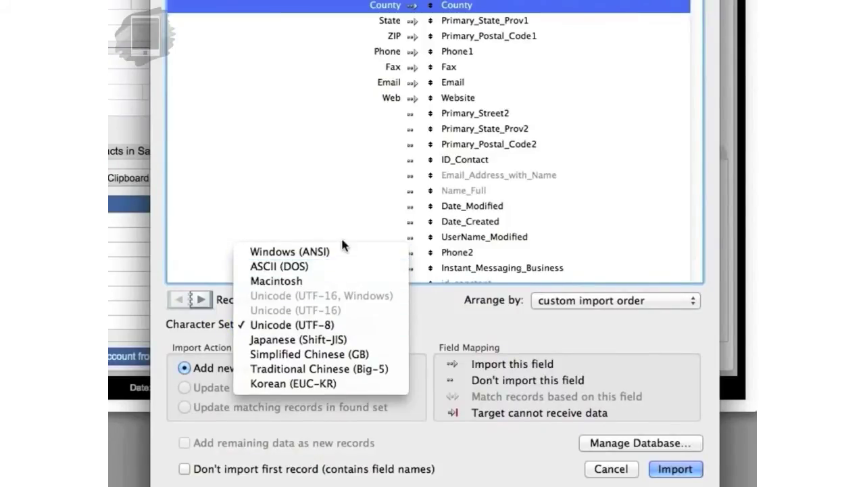
click(334, 327)
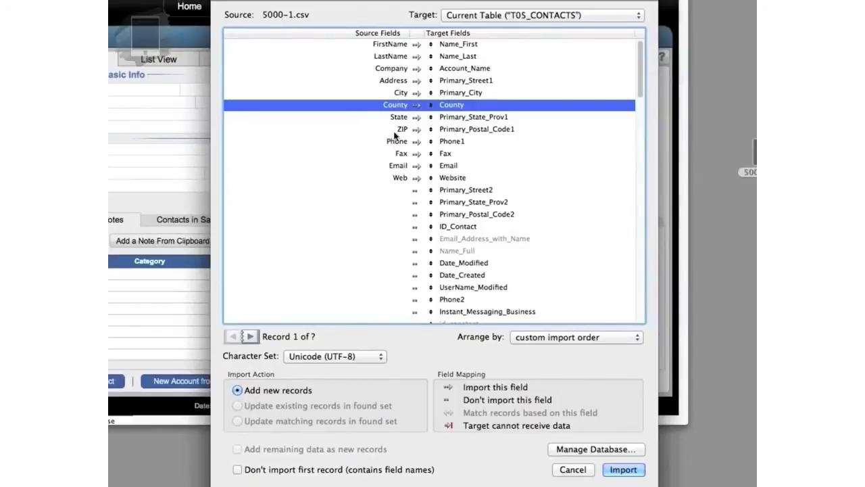
Skip the header row on import and preview data records up to record 12.
click(238, 470)
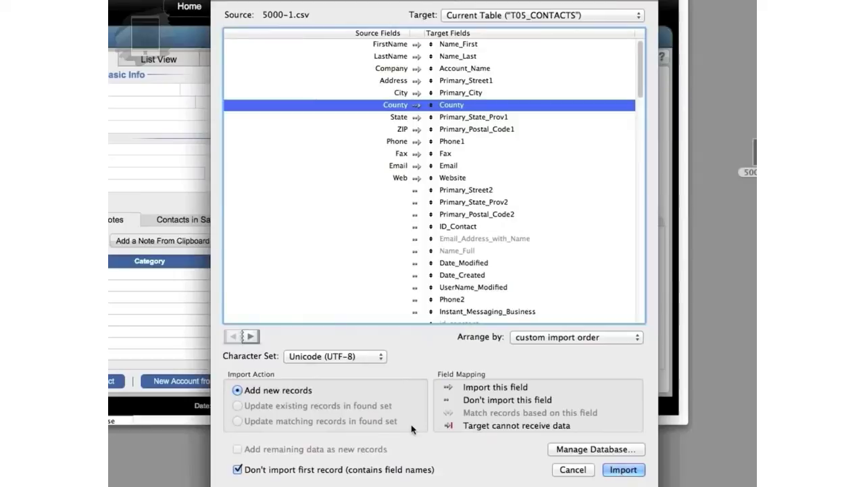
click(251, 336)
click(251, 336)
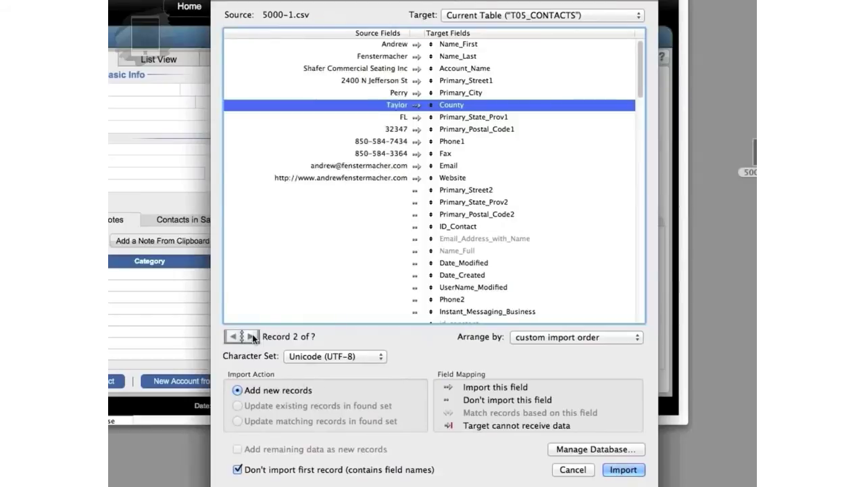
click(251, 336)
click(250, 336)
click(251, 336)
click(251, 336)
click(251, 336)
click(250, 336)
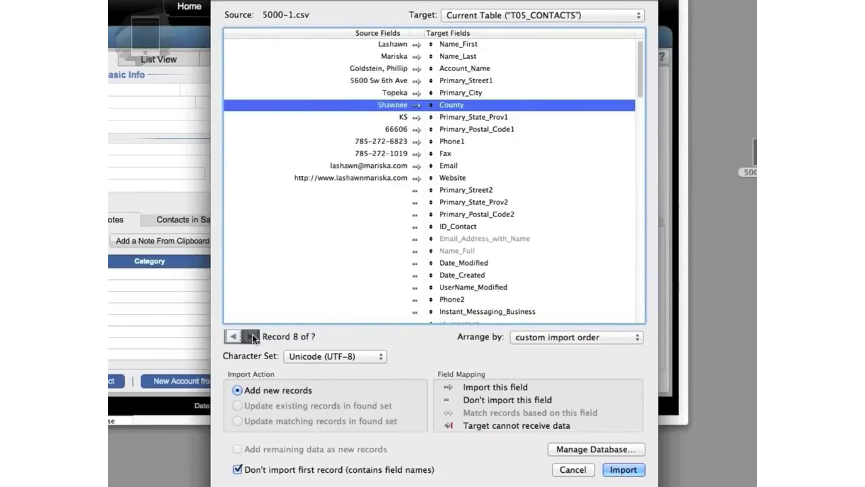
click(250, 336)
click(251, 336)
click(250, 336)
click(250, 336)
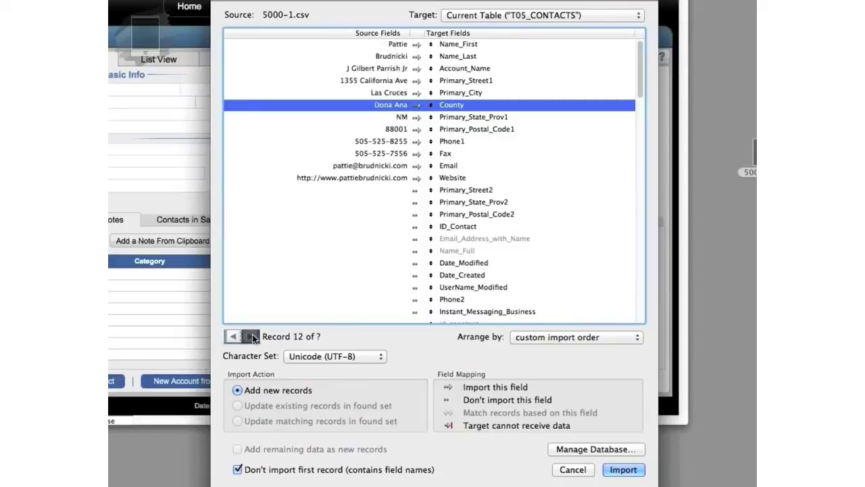
click(251, 336)
Begin the import with auto-enter options enabled so serial IDs are generated.
click(617, 470)
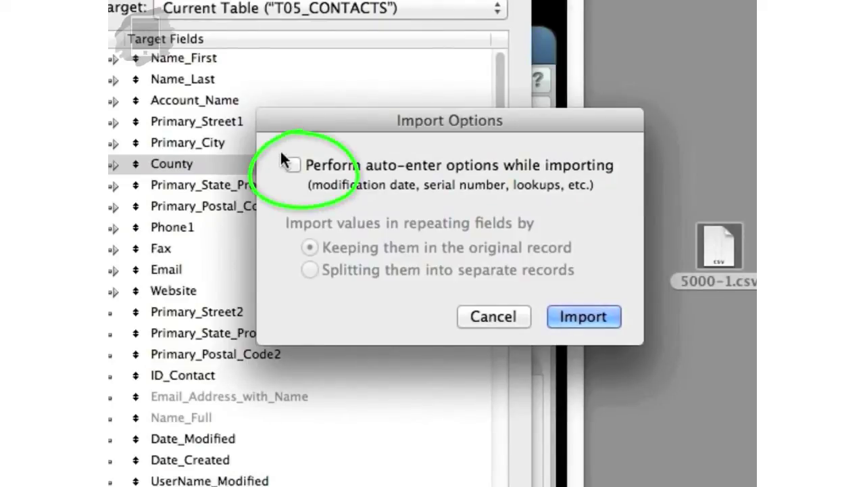
click(293, 165)
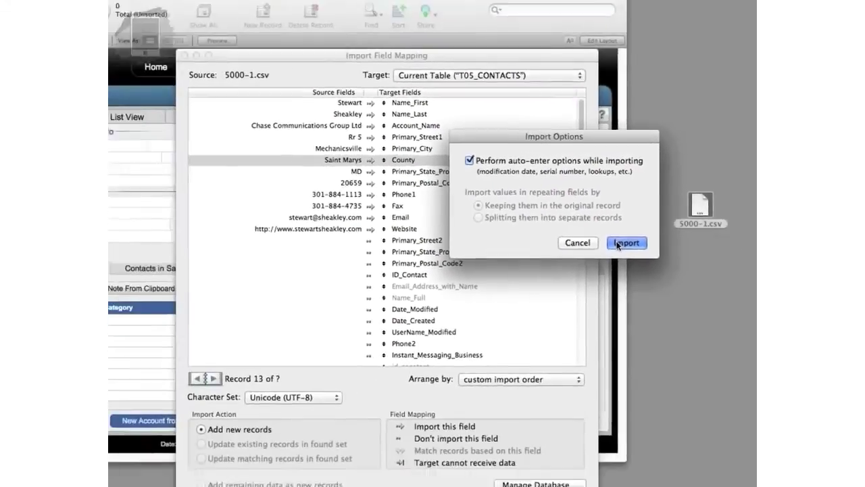
Run the import with auto-enter enabled, adding 5000 contacts with none skipped, and close the summary.
click(617, 244)
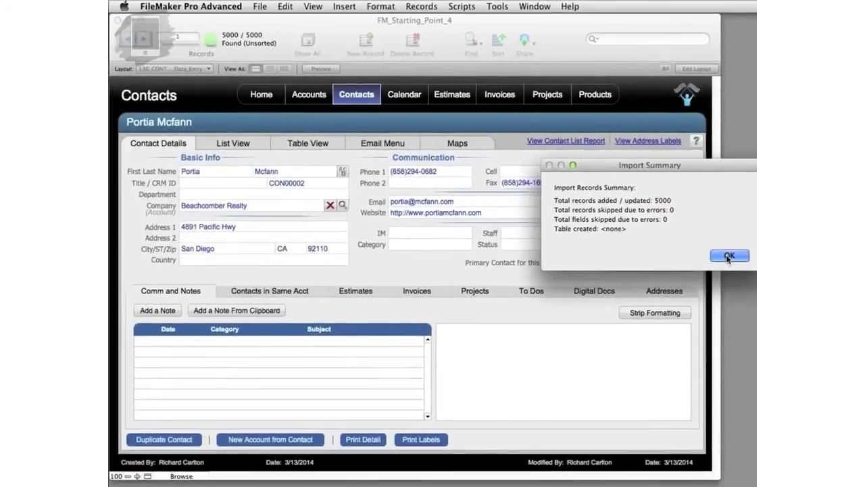
click(598, 338)
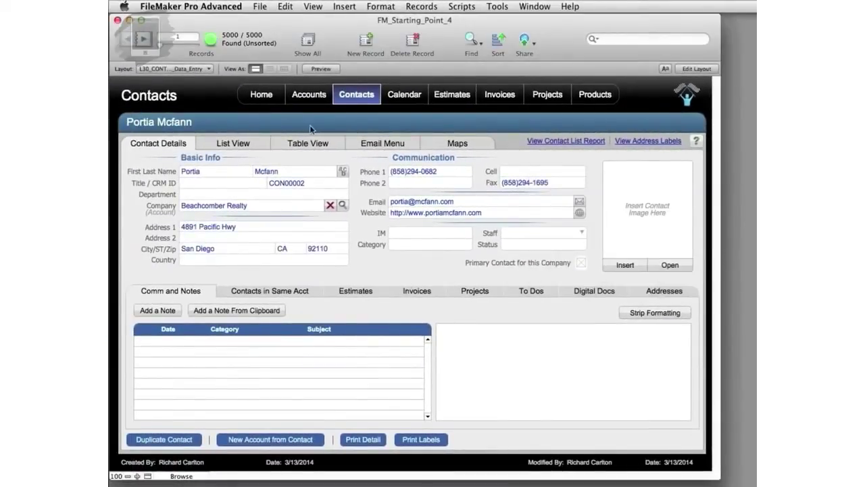
Page forward through the imported contacts to record 50, checking CRM IDs such as CON00051.
click(145, 41)
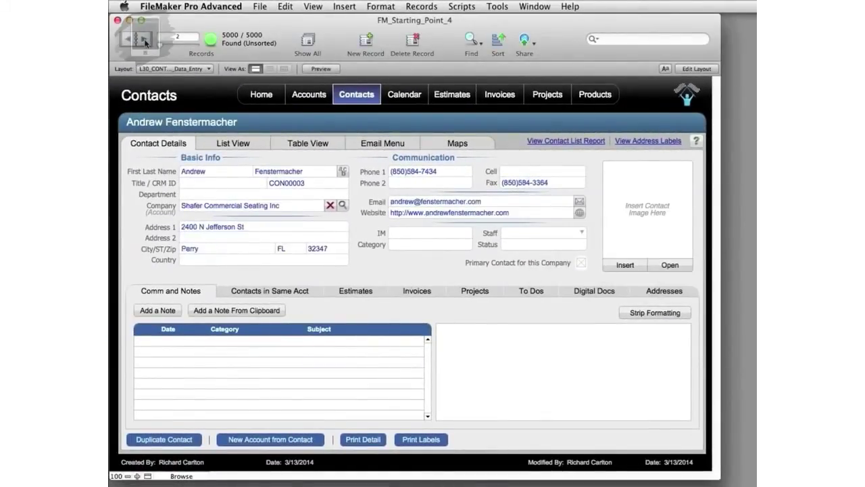
click(144, 40)
click(145, 41)
click(145, 40)
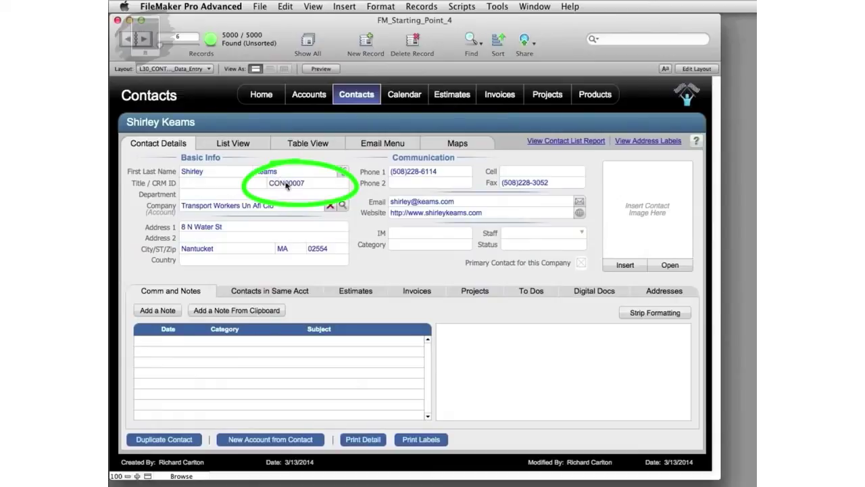
click(146, 42)
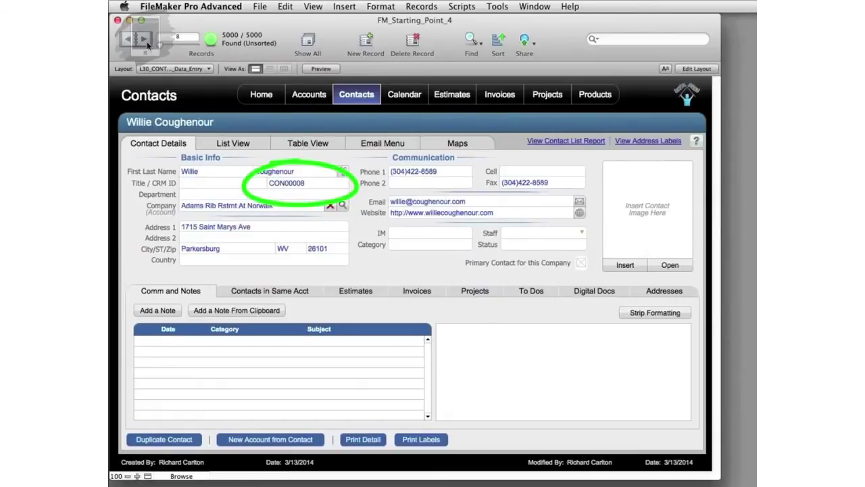
click(147, 42)
click(147, 42)
click(147, 42)
click(147, 41)
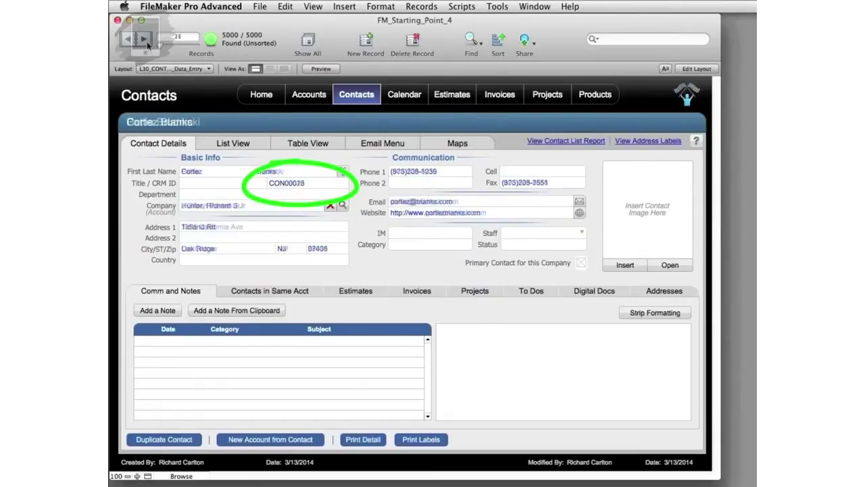
click(147, 41)
click(147, 41)
click(147, 41)
click(147, 41)
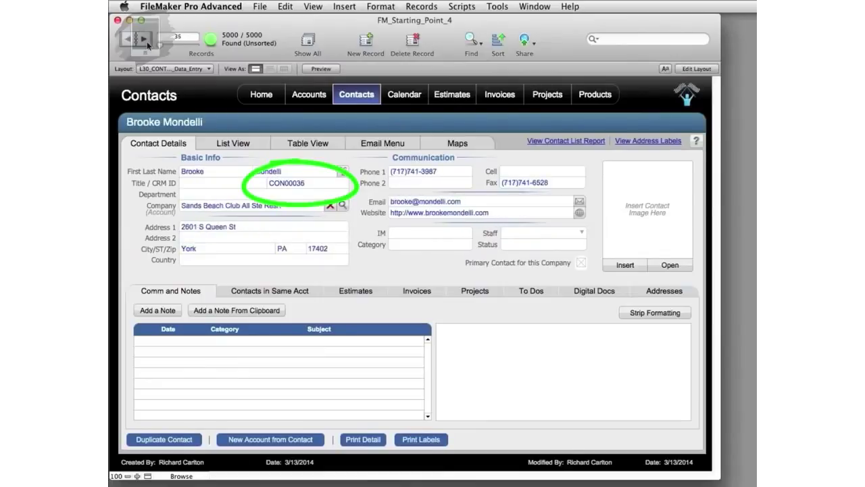
click(146, 41)
click(146, 41)
click(147, 41)
click(146, 41)
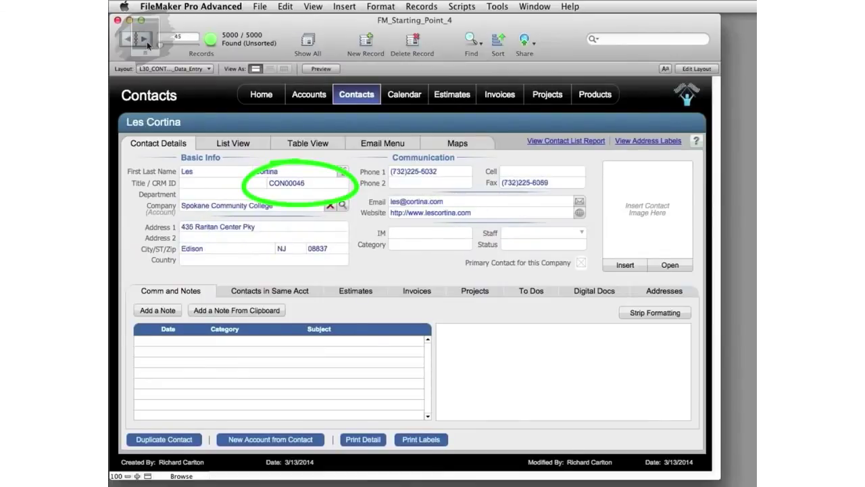
click(146, 42)
click(147, 41)
click(147, 41)
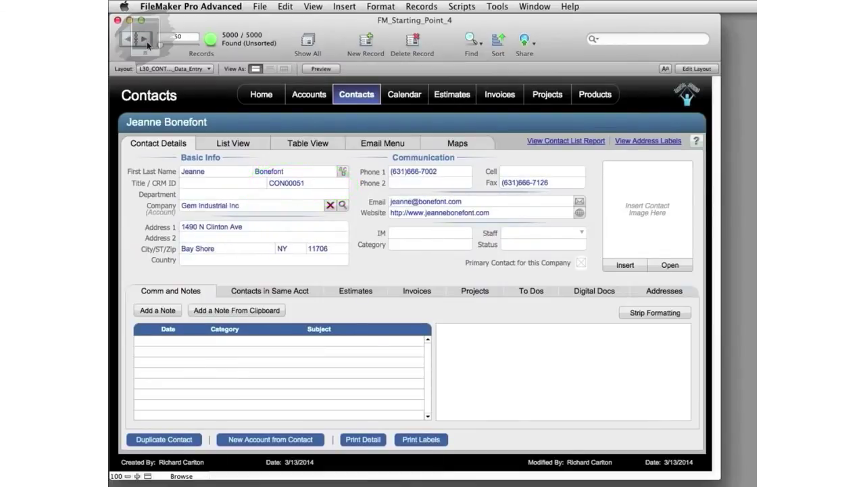